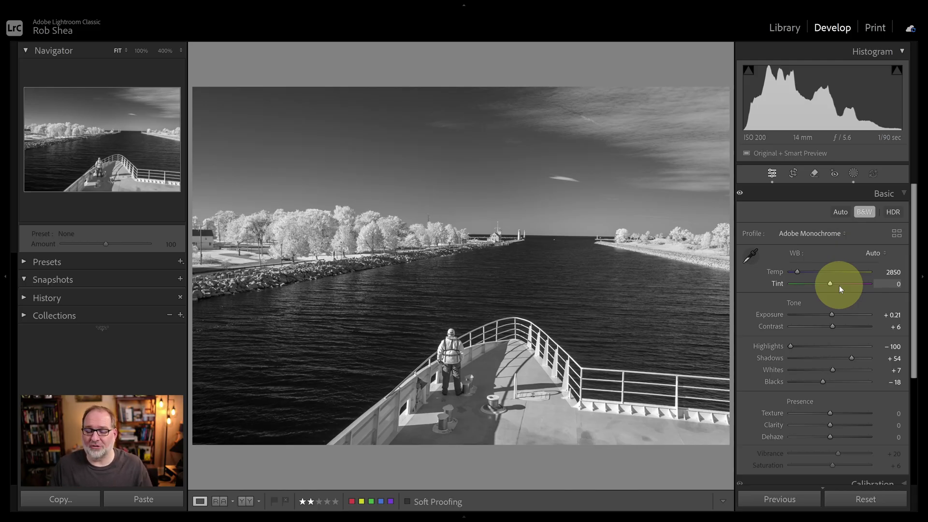
Step: Switch the boat photo from black and white to color, apply the Infrared Temp -100 profile and sample the white balance from the trees
left_click(864, 212)
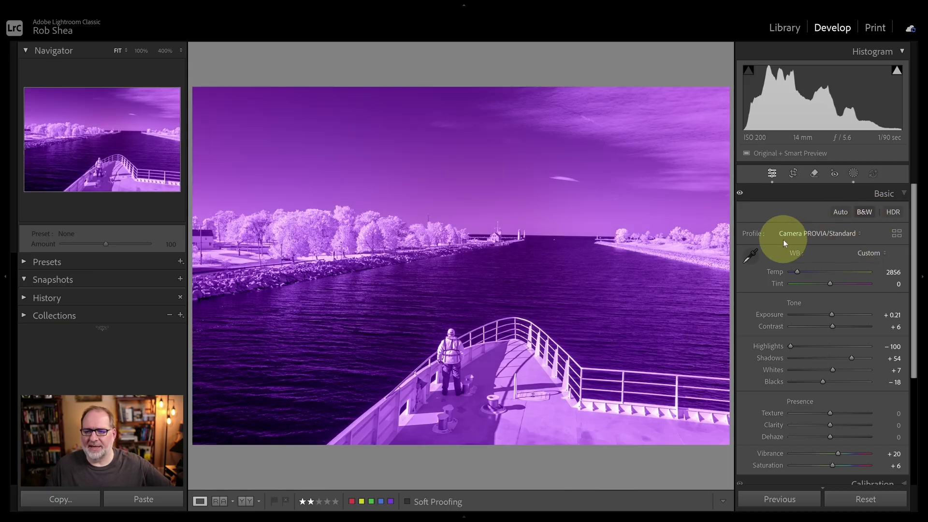
left_click(857, 234)
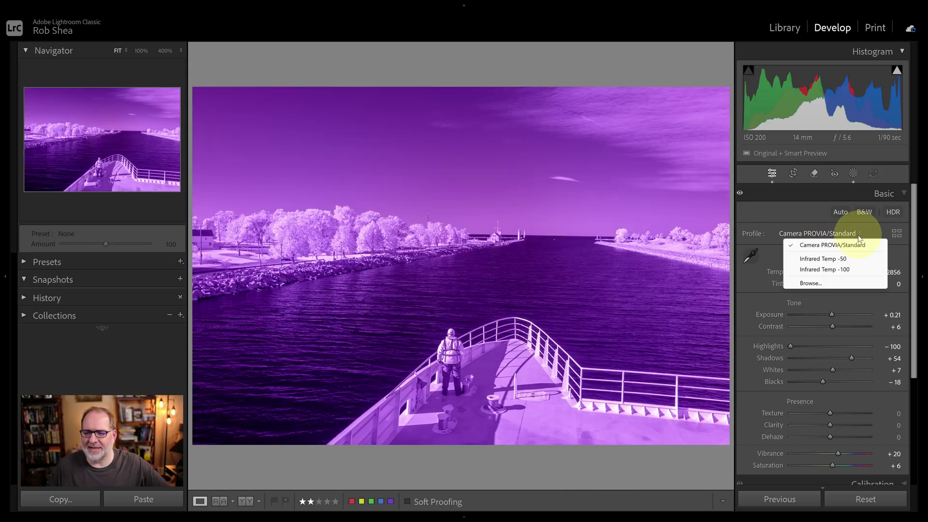
left_click(814, 269)
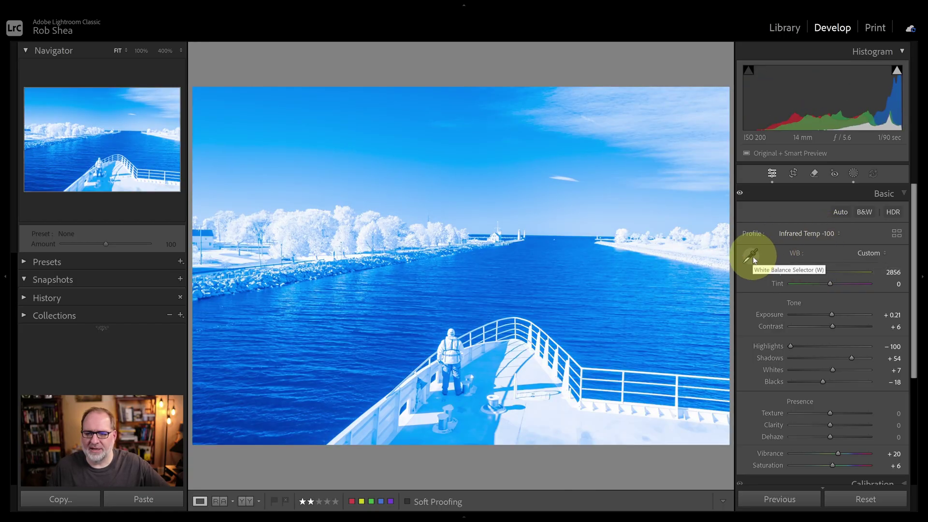
left_click(753, 256)
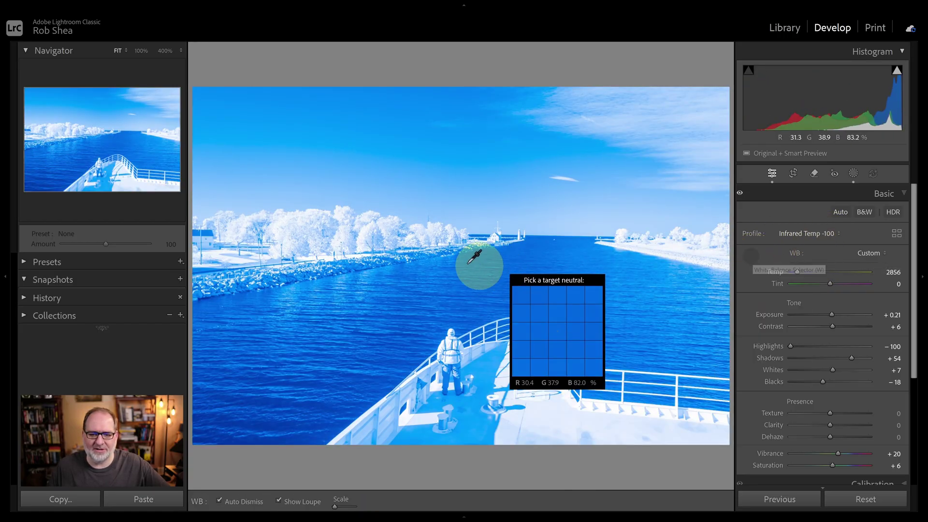
left_click(372, 229)
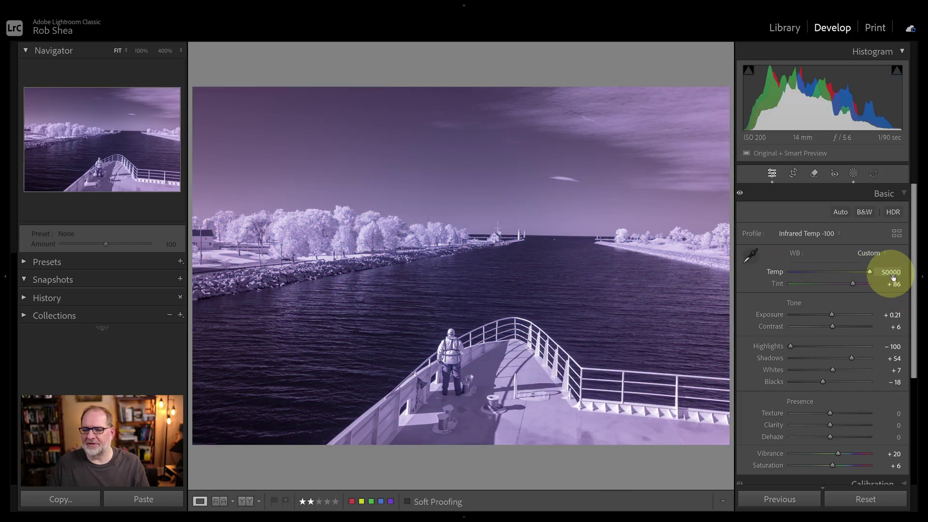
Step: Change the boat photo's profile to Infrared Temp -50 and resample the white balance from the white trees
left_click(838, 236)
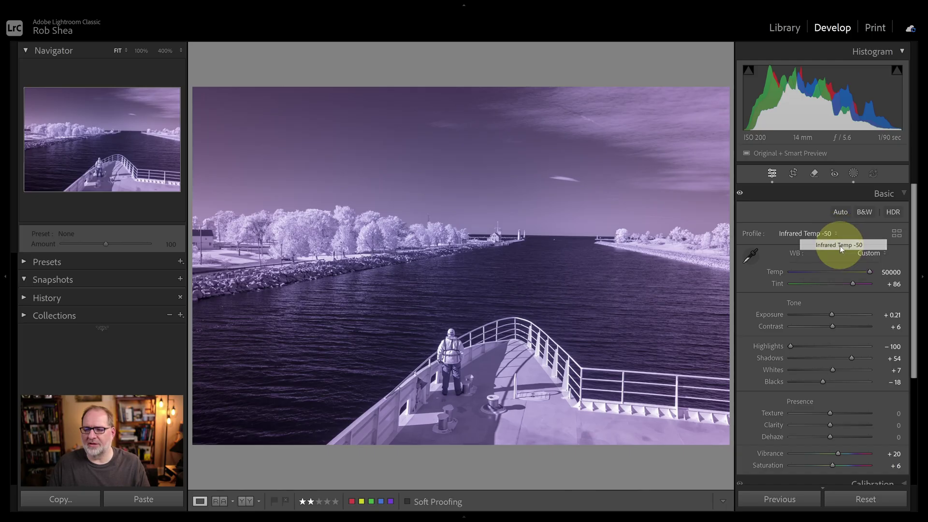
left_click(839, 245)
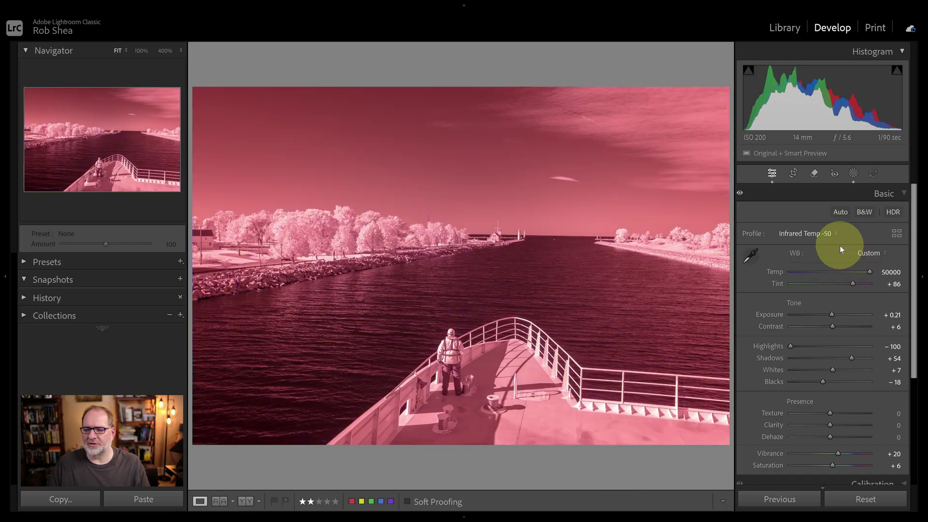
left_click(749, 257)
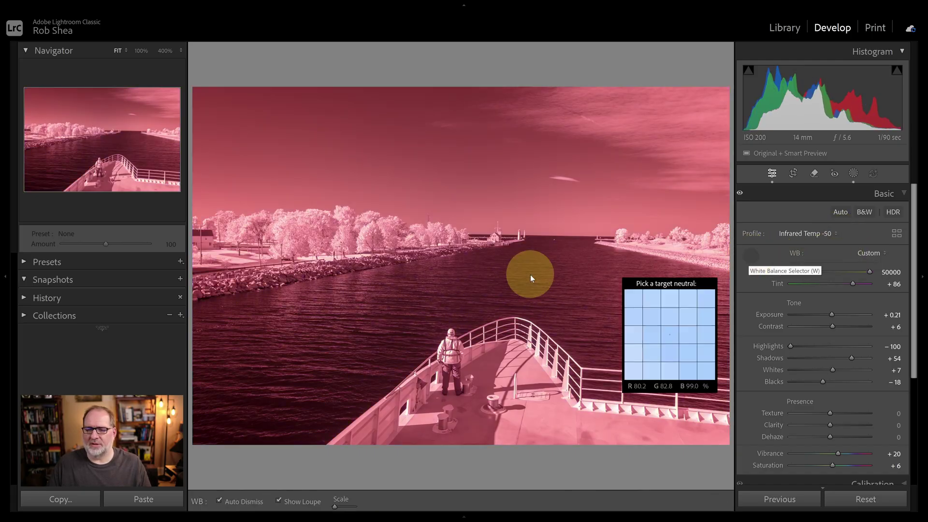
left_click(390, 228)
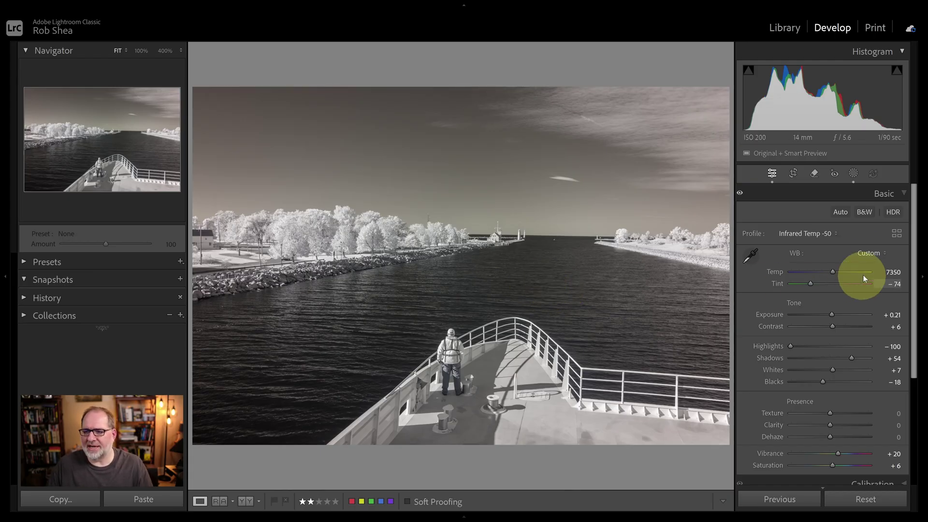
Step: Apply the X70 -50 Amber profile from the IR Color Swap -50 group to the boat photo and close the profile browser
left_click(894, 234)
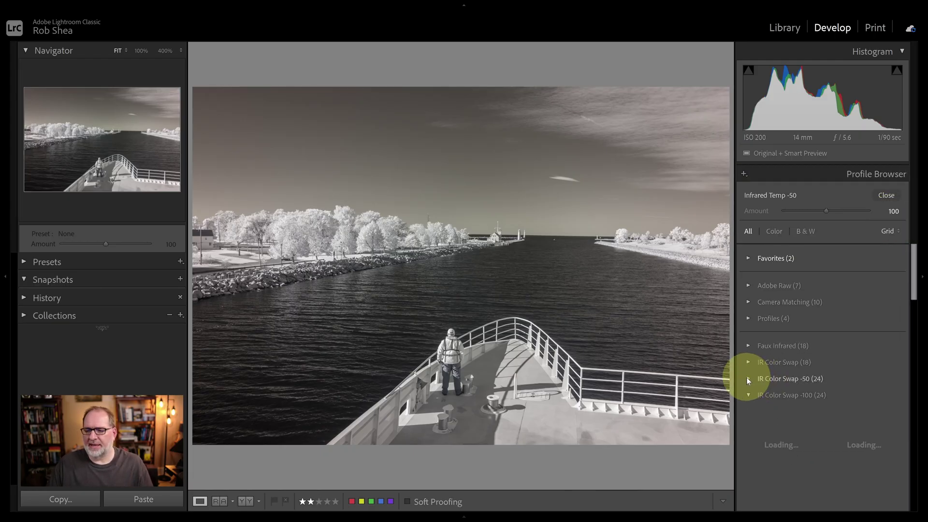
left_click(747, 379)
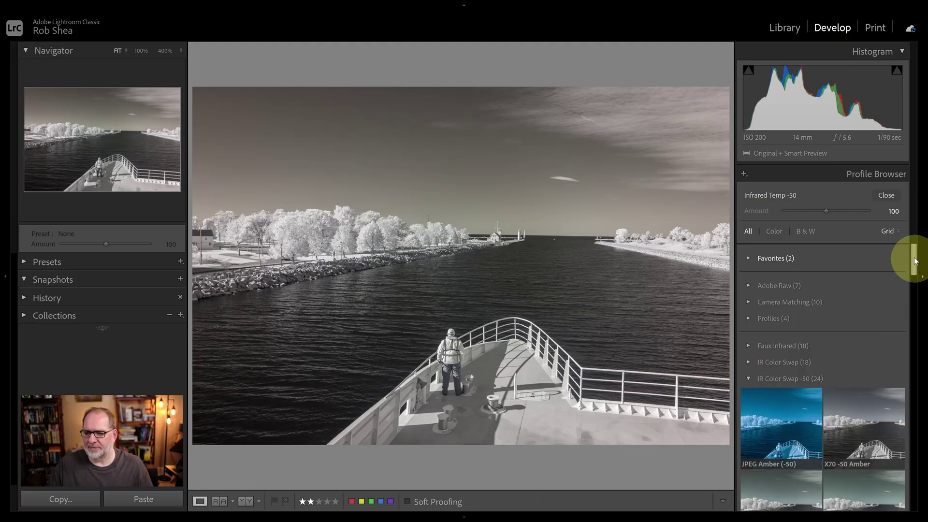
left_click_drag(913, 259, 913, 274)
left_click(876, 300)
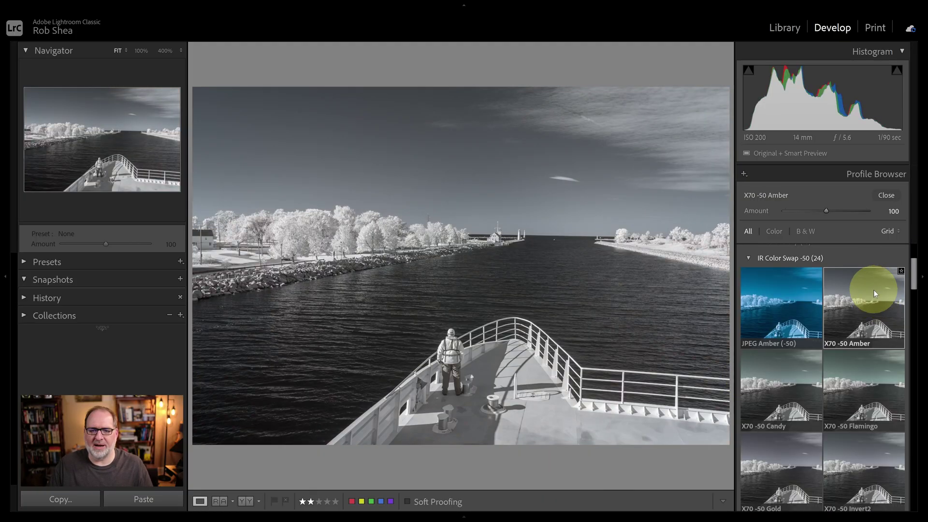
left_click(887, 197)
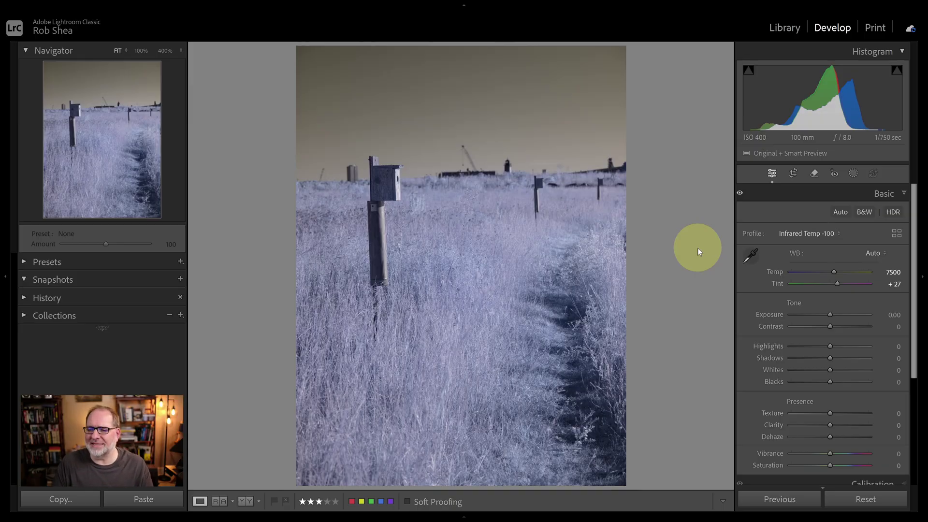
Step: Set the birdhouse photo's white balance by sampling the grass as the neutral target
left_click(751, 255)
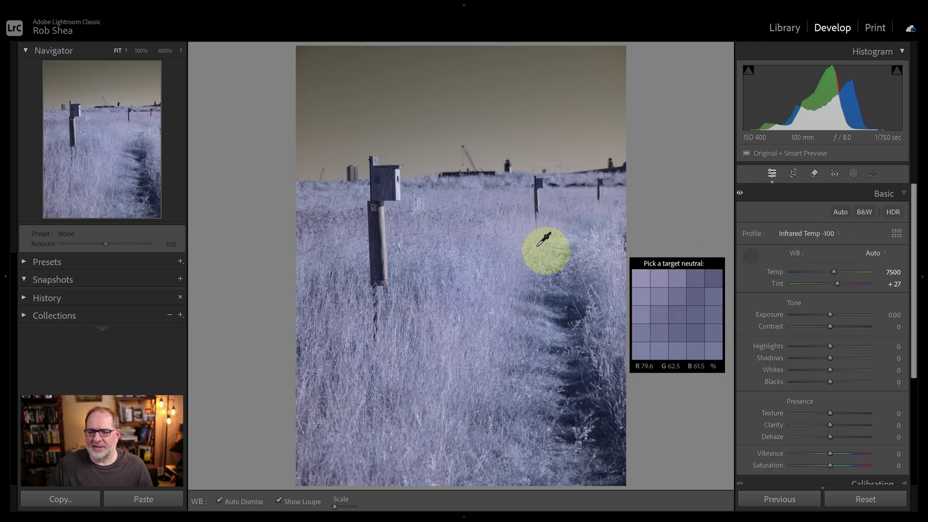
left_click(490, 249)
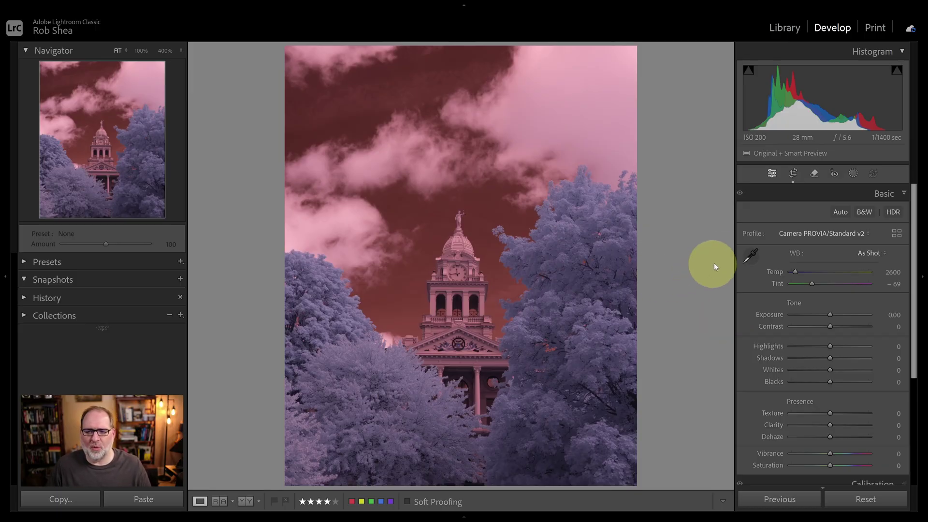
Step: Apply the Infrared Temp -100 profile to the courthouse photo and sample the white balance from the clouds
left_click(830, 234)
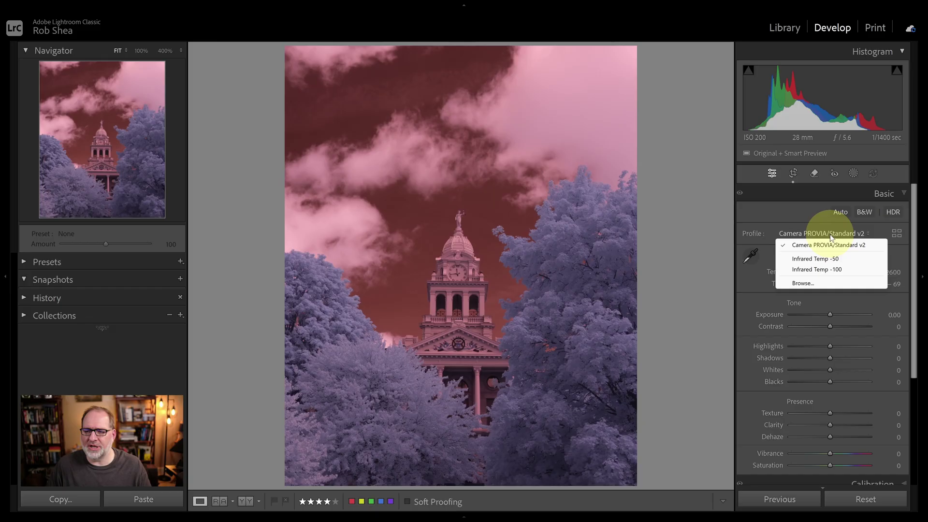
left_click(822, 269)
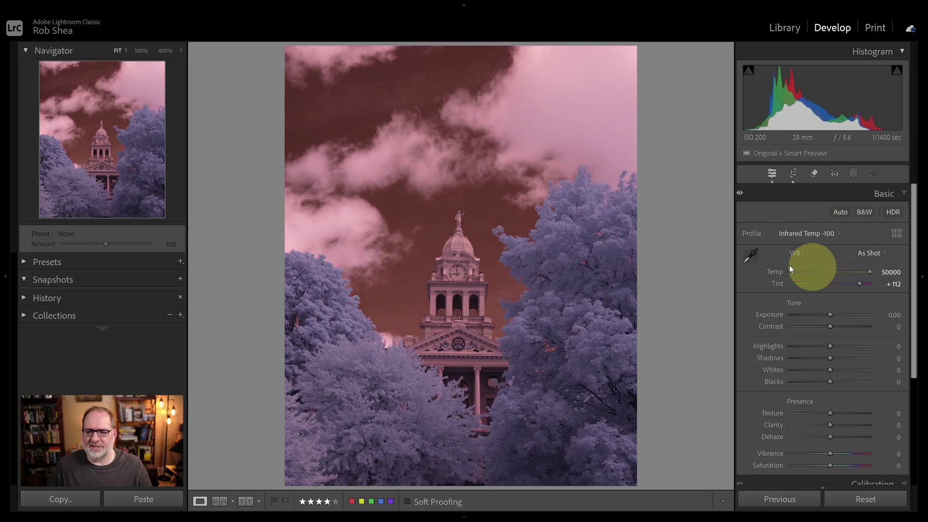
left_click(750, 256)
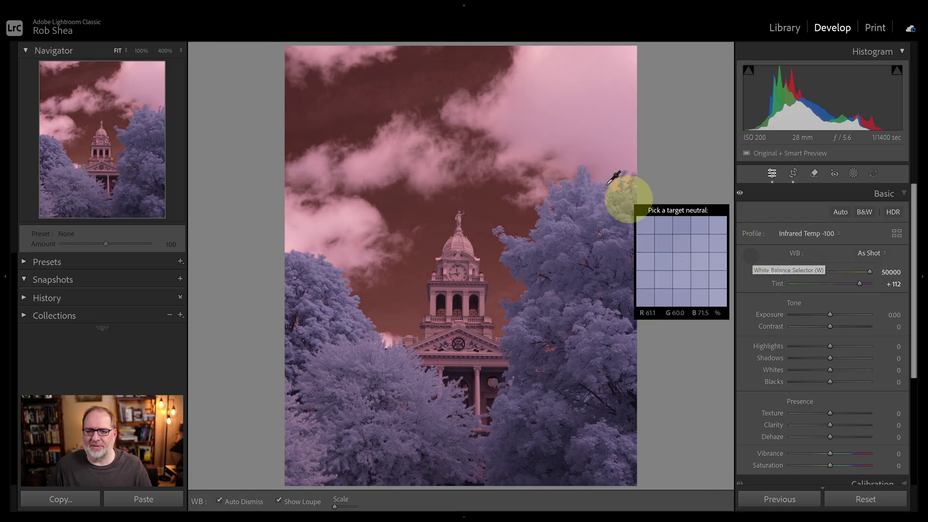
left_click(536, 140)
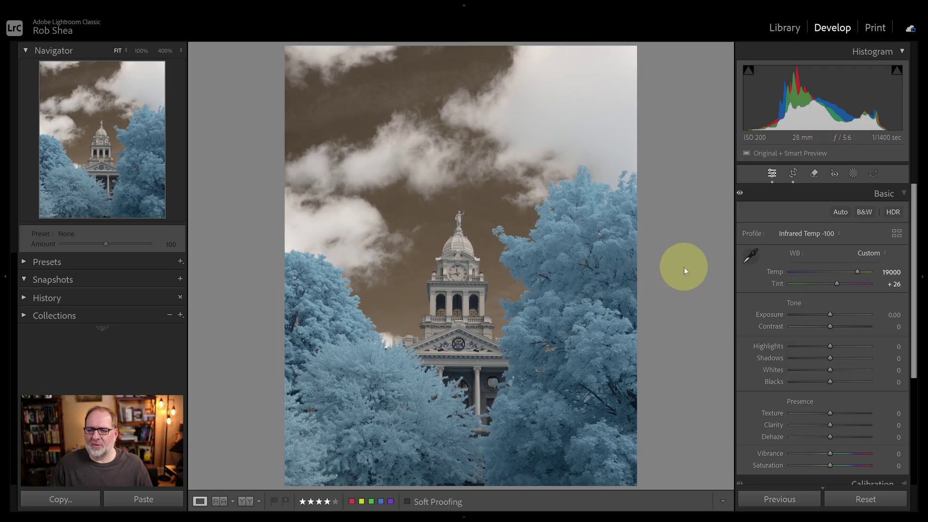
Step: Apply the X-T3 -100 Amber profile from the IR Color Swap -100 group to the courthouse photo and close the profile browser
left_click(897, 234)
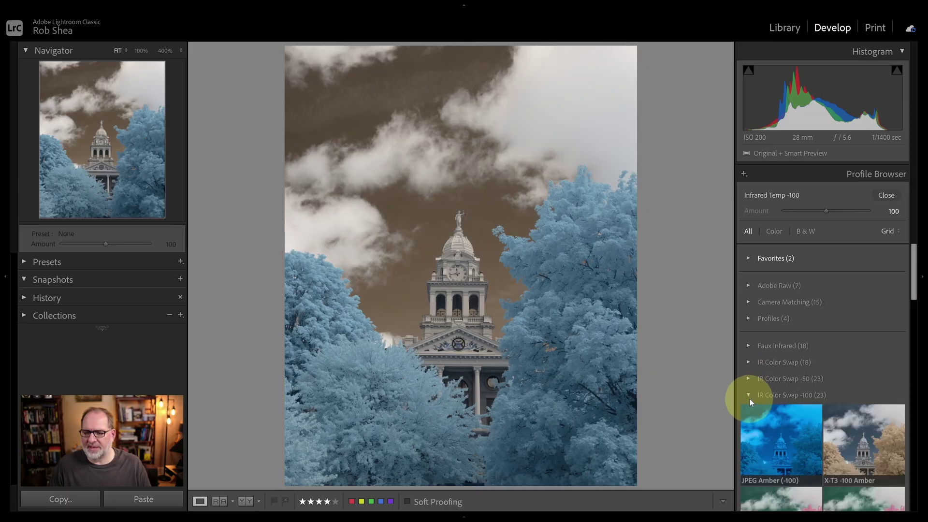
left_click_drag(913, 271, 919, 301)
left_click(863, 322)
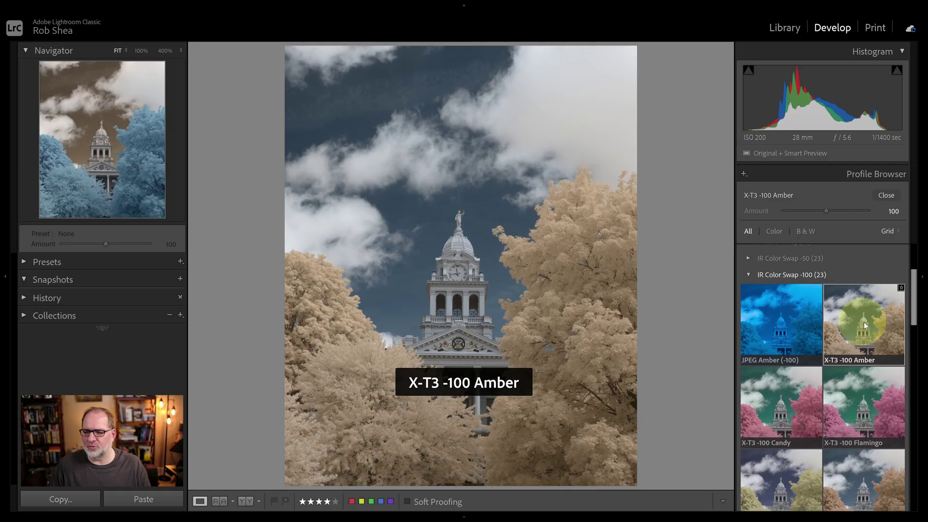
left_click(889, 211)
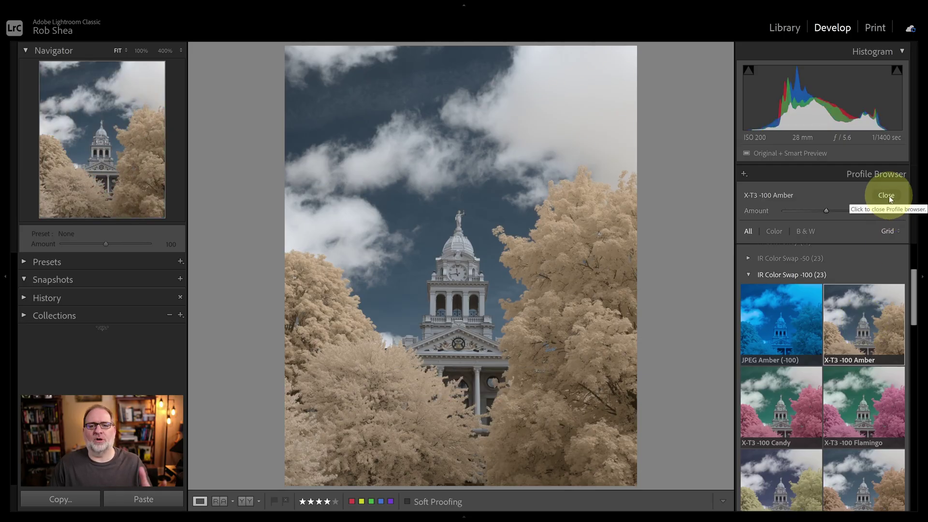
left_click(886, 195)
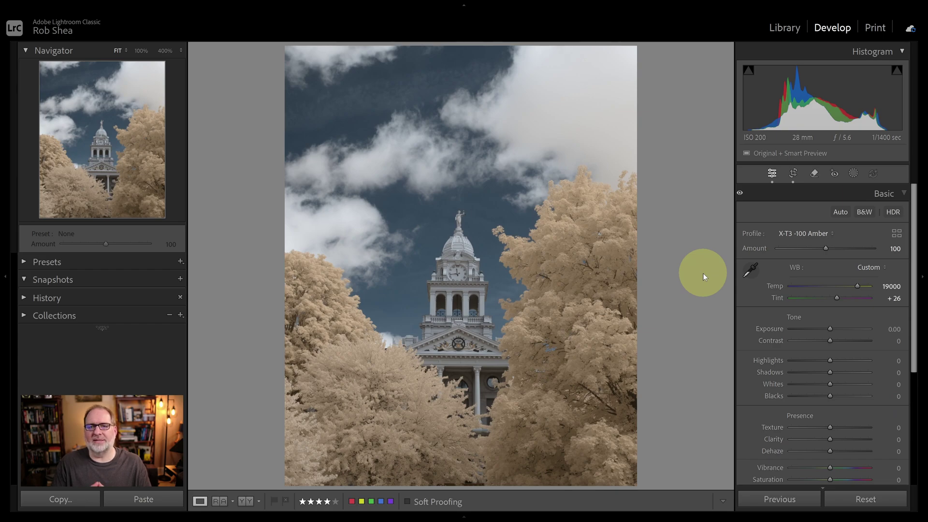
Step: Collapse the Basic adjustments and open the Color Mixer's HSL saturation controls
left_click(885, 195)
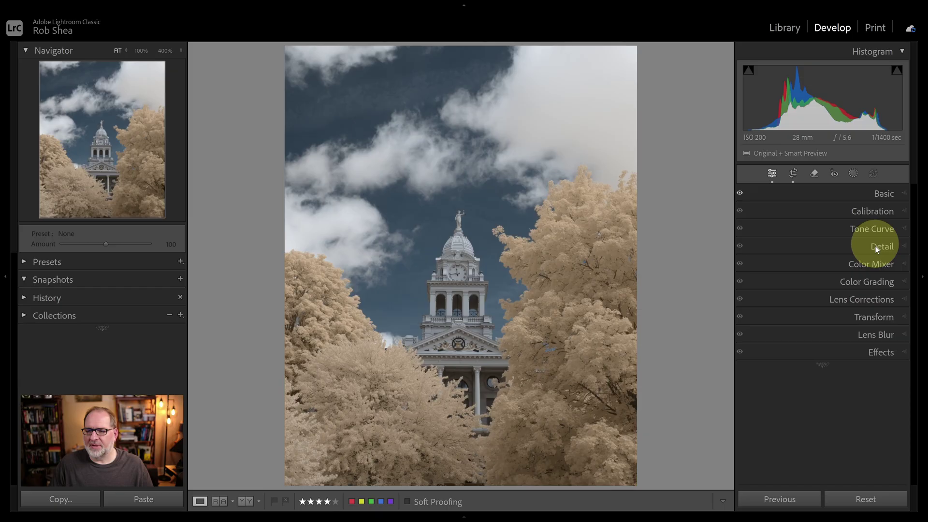
left_click(863, 264)
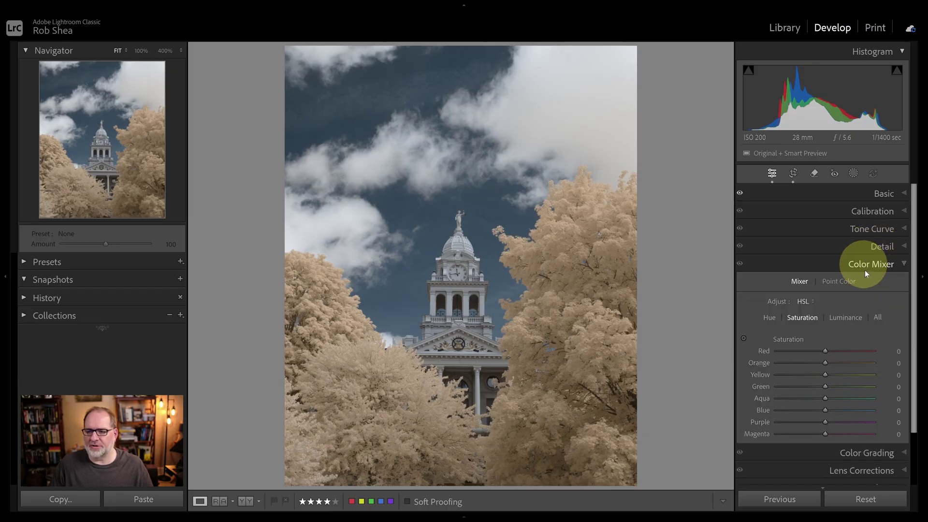
scroll(907, 271, "down", 2)
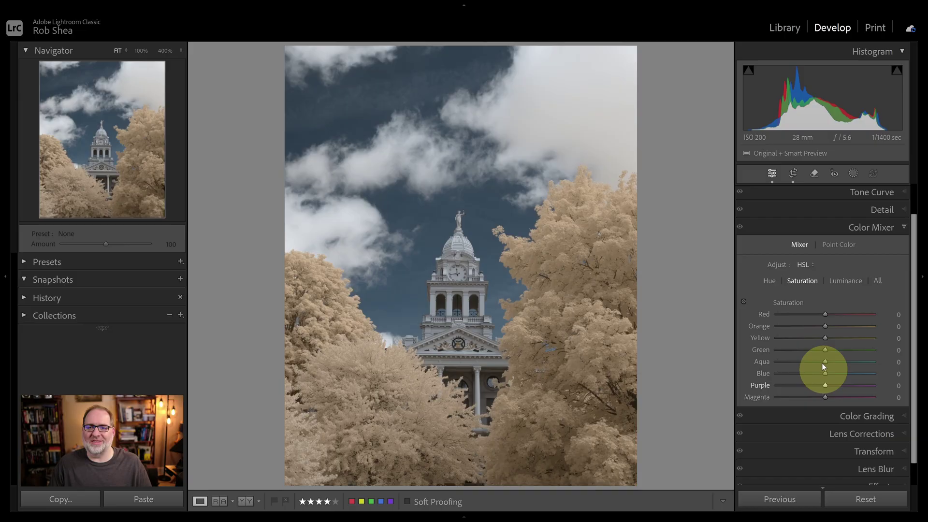
key("ctrl+alt+6")
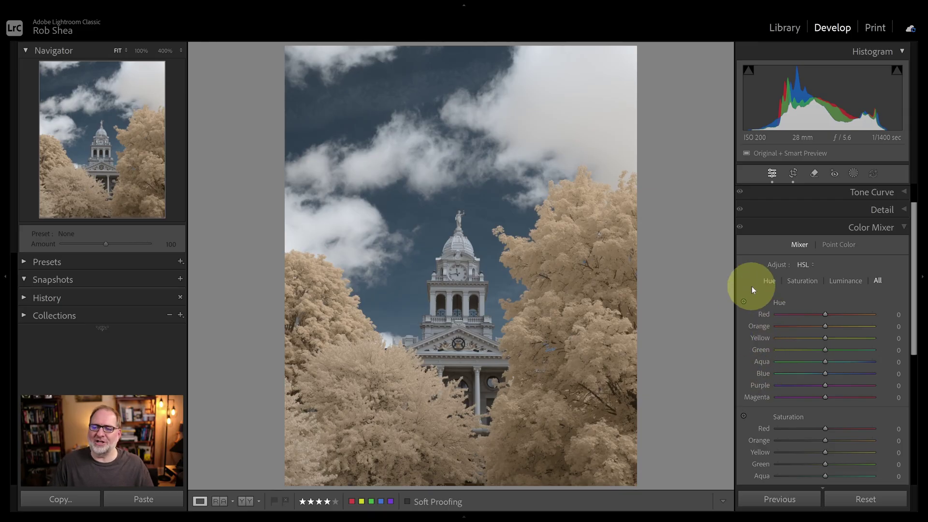
left_click(805, 280)
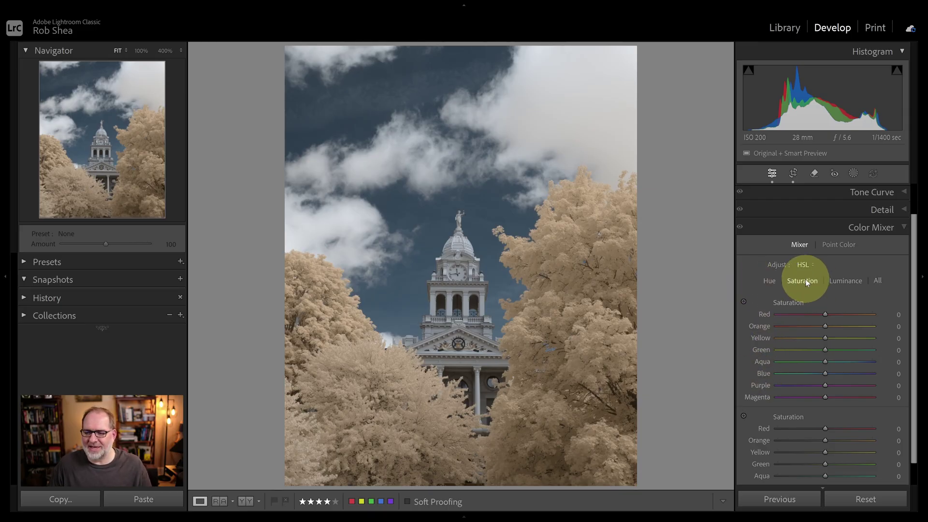
Step: Desaturate the foliage with targeted adjustment starting on the tree, bringing Blue and Aqua saturation to -100
left_click(743, 302)
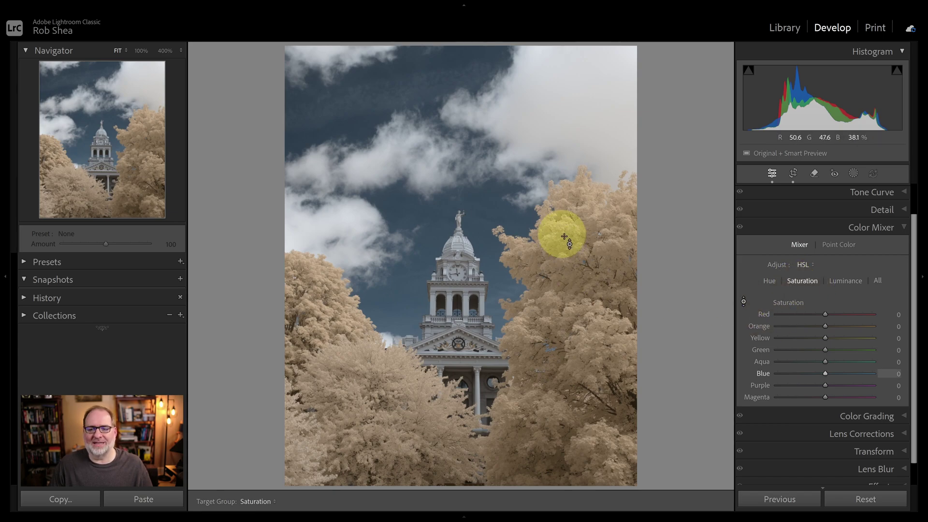
left_click_drag(562, 234, 690, 415)
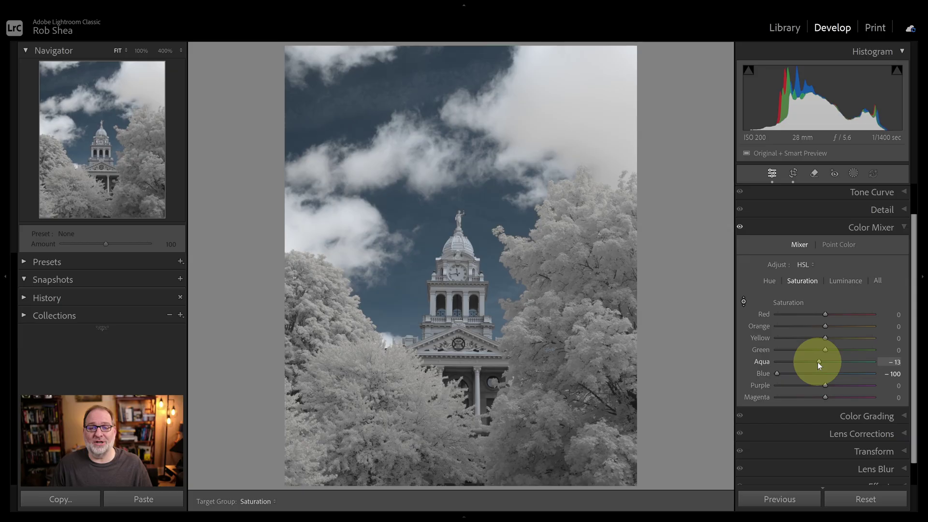
left_click_drag(816, 361, 764, 364)
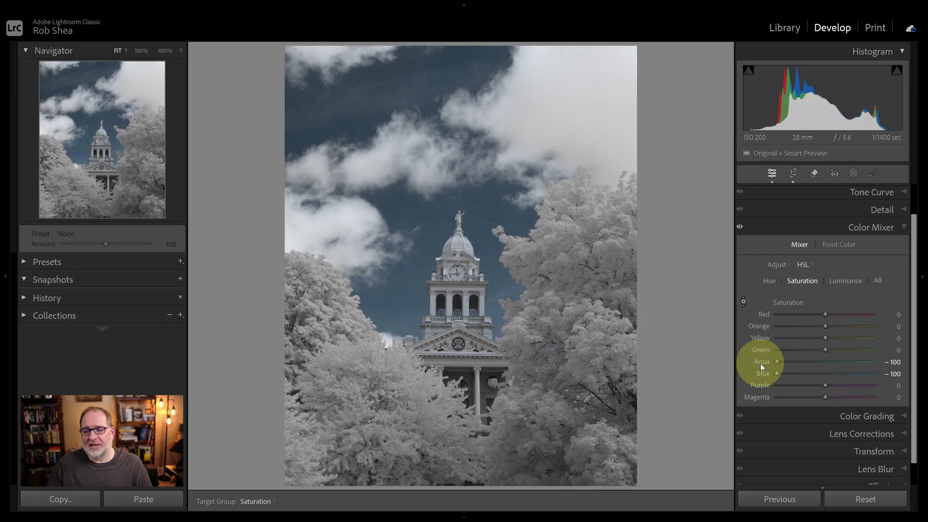
Step: Brighten the foliage by raising the Color Mixer luminance of Blue to +100 and Aqua to +59
left_click(844, 282)
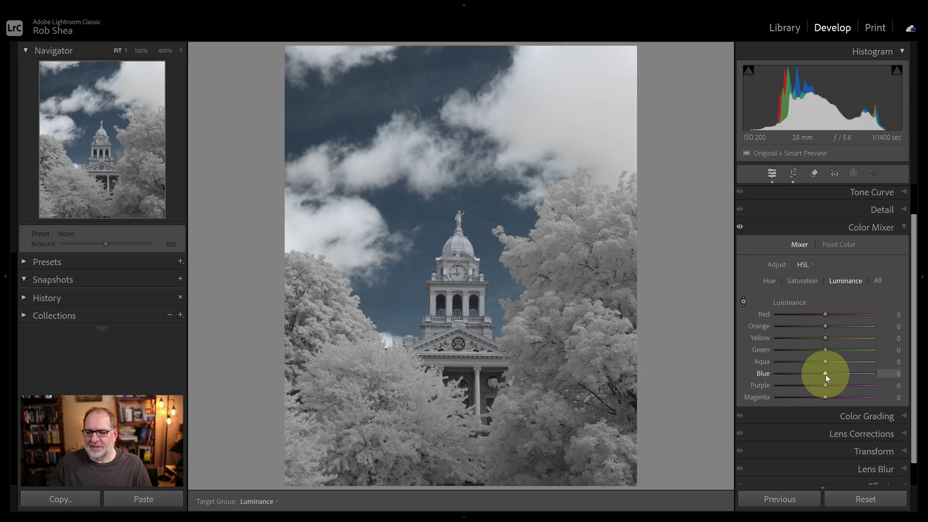
left_click_drag(826, 375, 854, 363)
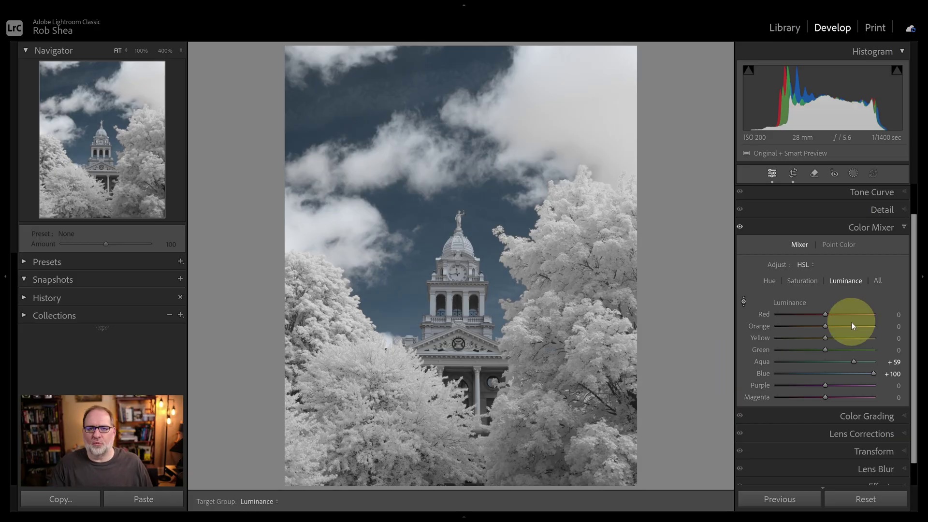
Step: Reset the Color Mixer's Aqua and Blue values to 0 for both luminance and saturation
double_click(761, 361)
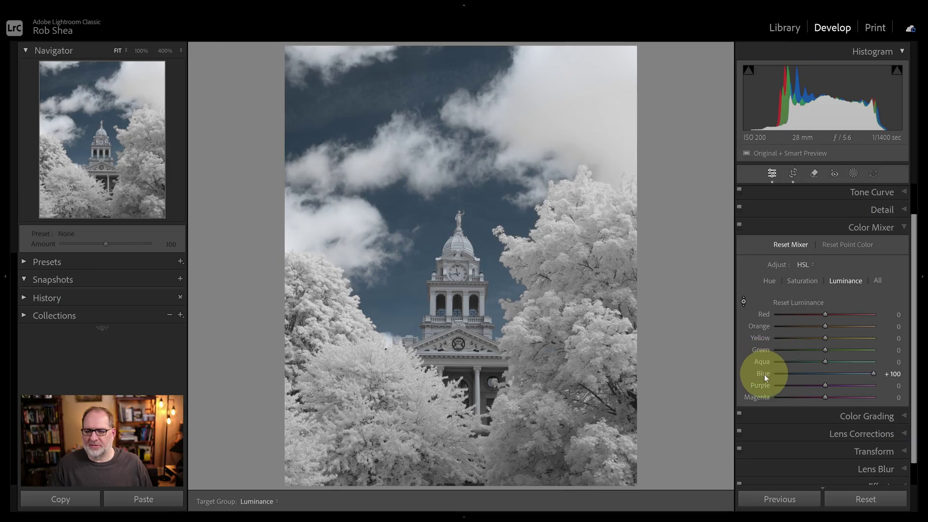
double_click(764, 375)
left_click(802, 281)
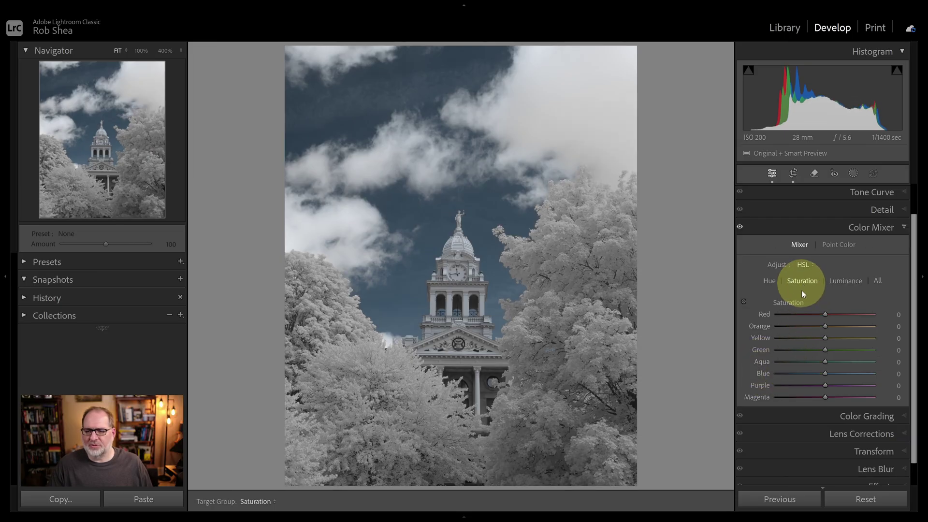
double_click(761, 361)
double_click(763, 372)
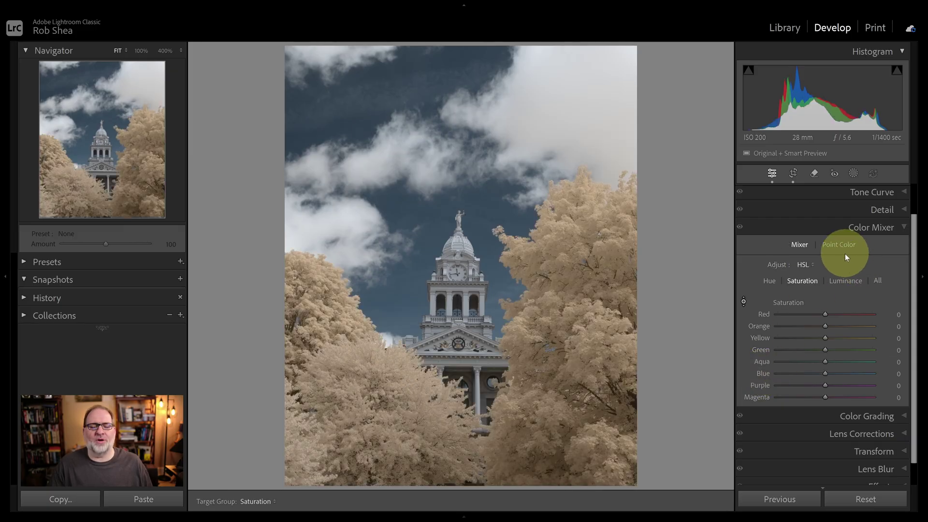
Step: Sample the upper foliage of the right-hand tree with Point Color and set its Sat. Shift to -100 and Range to 100
left_click(840, 245)
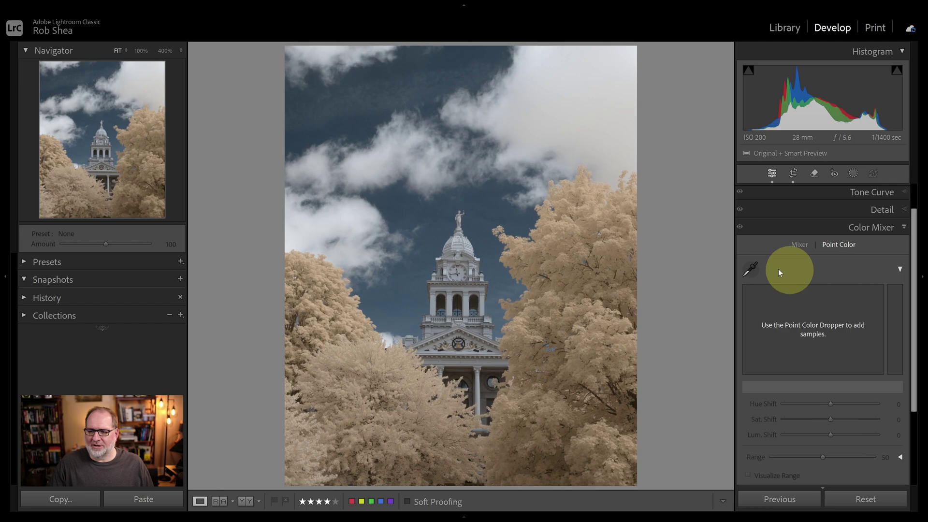
left_click(751, 269)
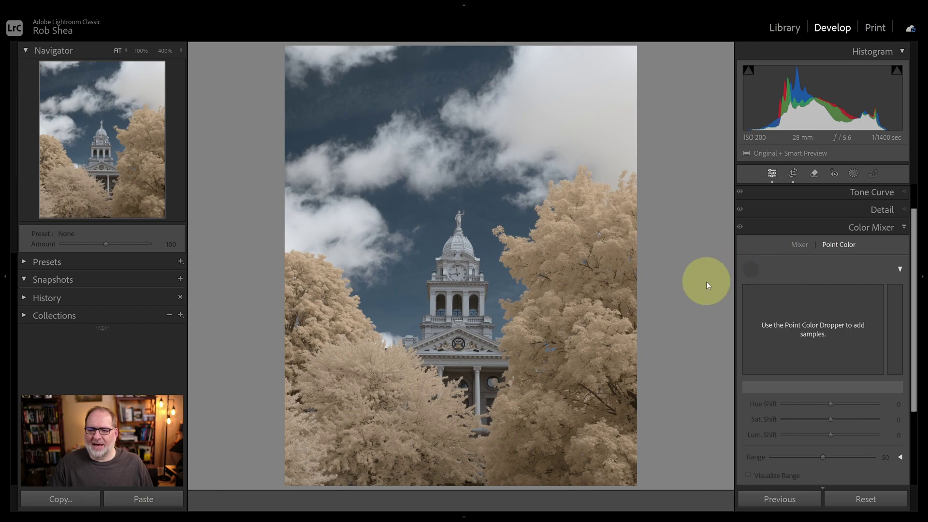
left_click(561, 241)
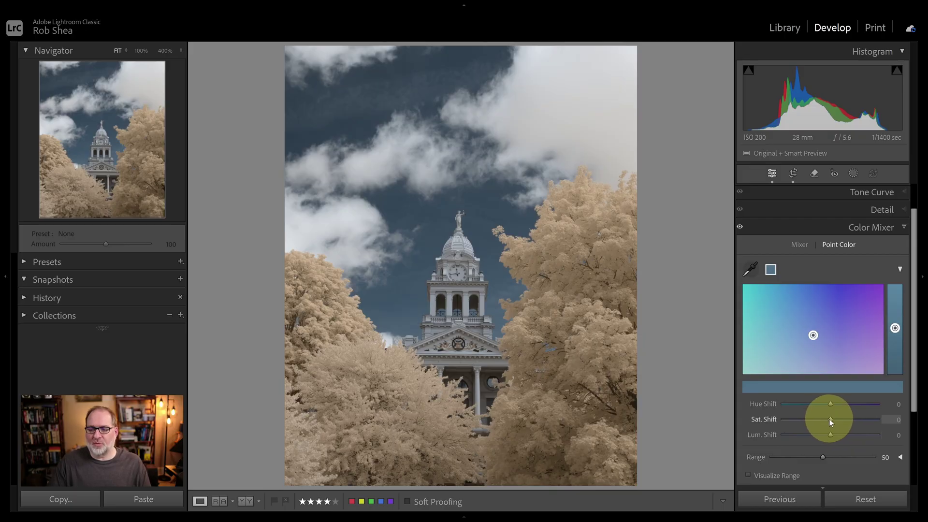
left_click_drag(829, 419, 776, 427)
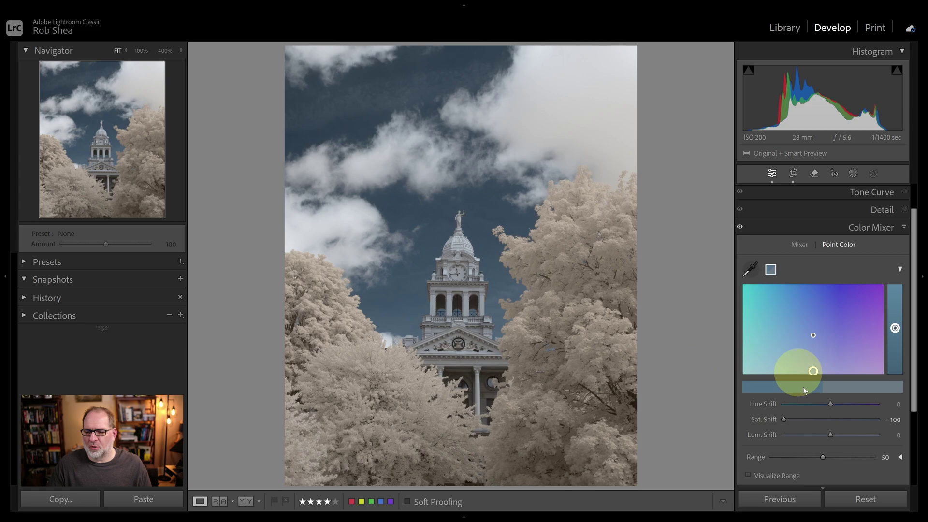
left_click_drag(822, 457, 900, 457)
Step: Expand the foliage sample's range details and widen its inner Hue Range to 23 and 74
left_click(900, 457)
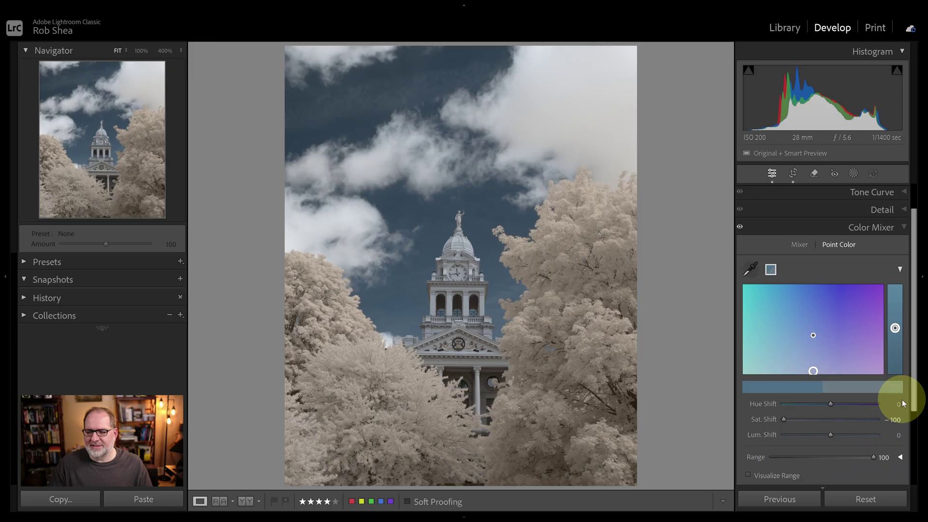
left_click_drag(915, 357, 908, 428)
mouse_move(802, 320)
left_mouse_down()
mouse_move(793, 320)
mouse_move(847, 323)
mouse_move(792, 322)
left_mouse_up()
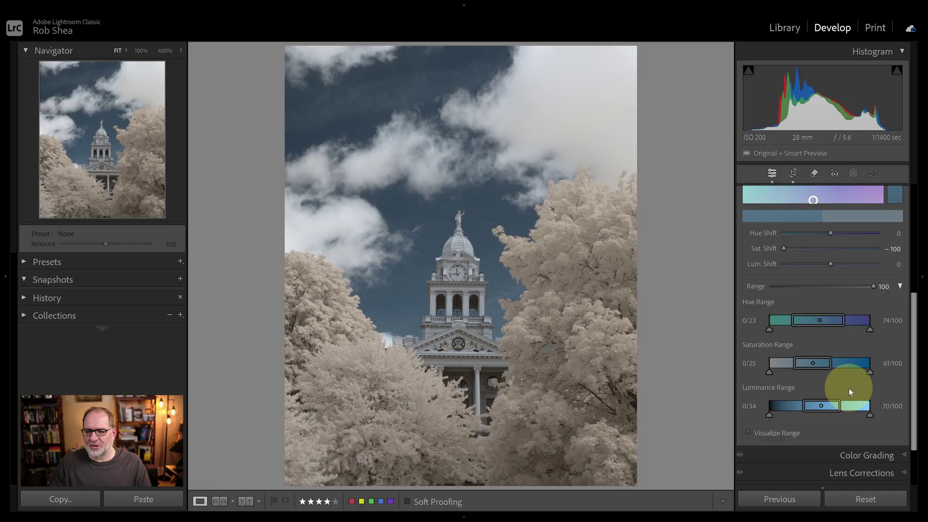
Step: Add a second Point Color sample from the right-hand tree, with Sat. Shift at -100 and Range at 100
scroll(853, 393, "up", 5)
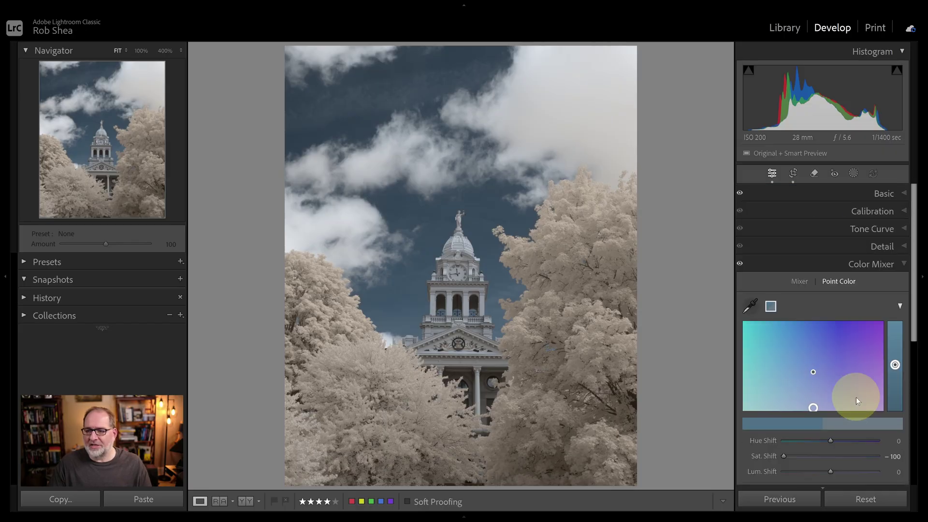
left_click(749, 308)
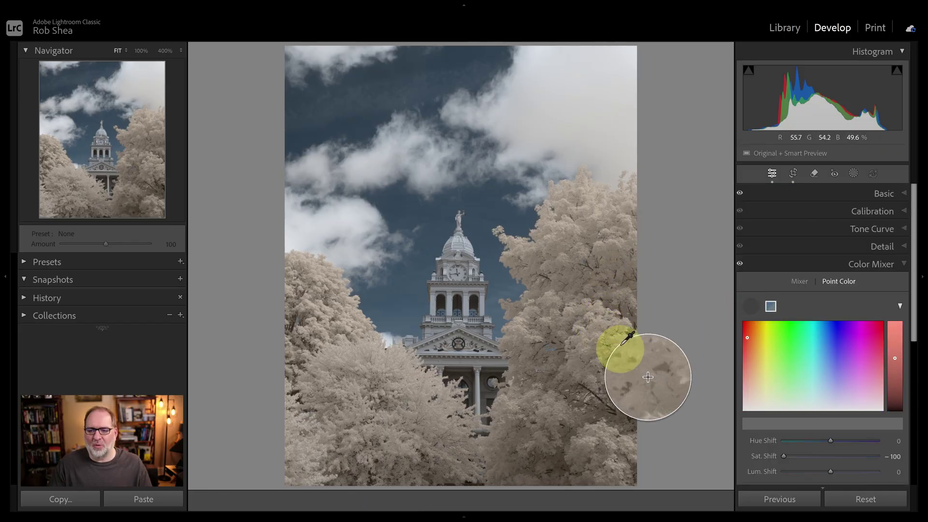
left_click(622, 345)
scroll(915, 316, "down", 2)
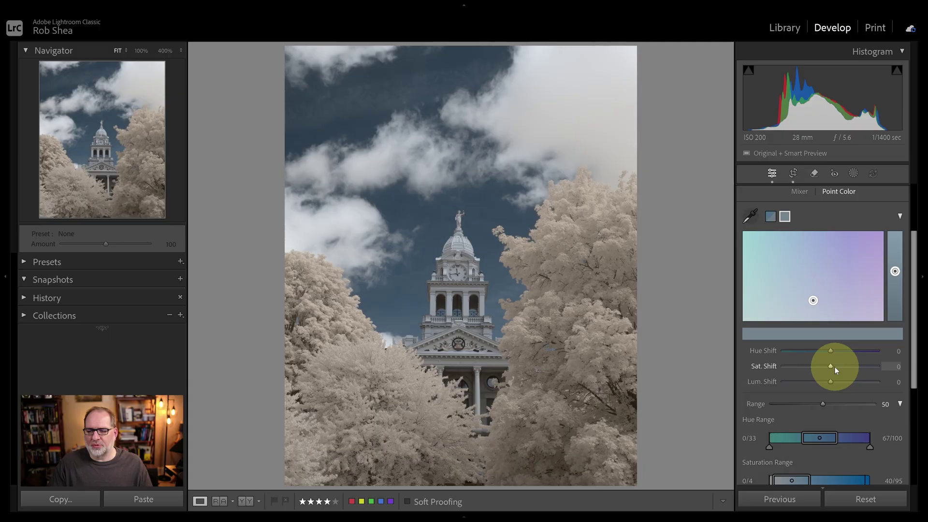
left_click_drag(829, 365, 805, 367)
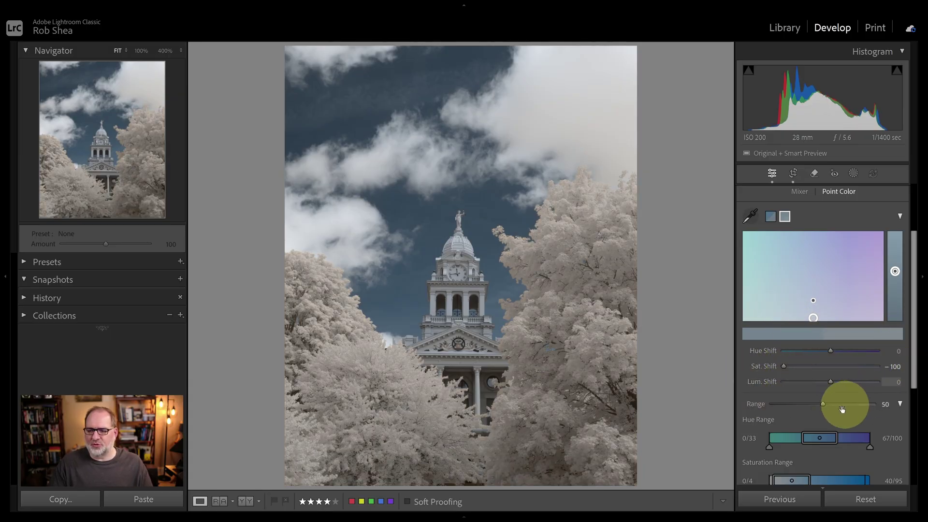
left_click_drag(823, 403, 884, 404)
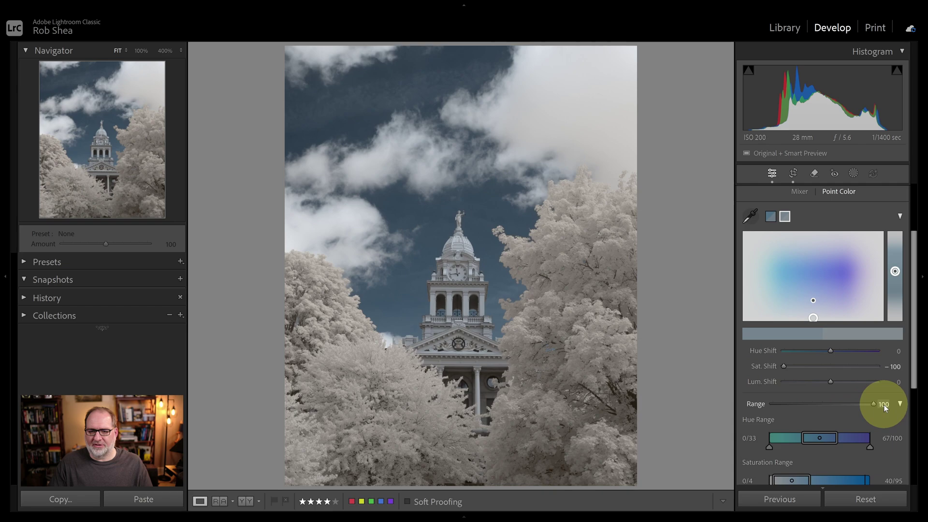
Step: Add a third Point Color sample from the tree left of the courthouse, with Sat. Shift at -100 and Lum. Shift at 52
left_click(750, 215)
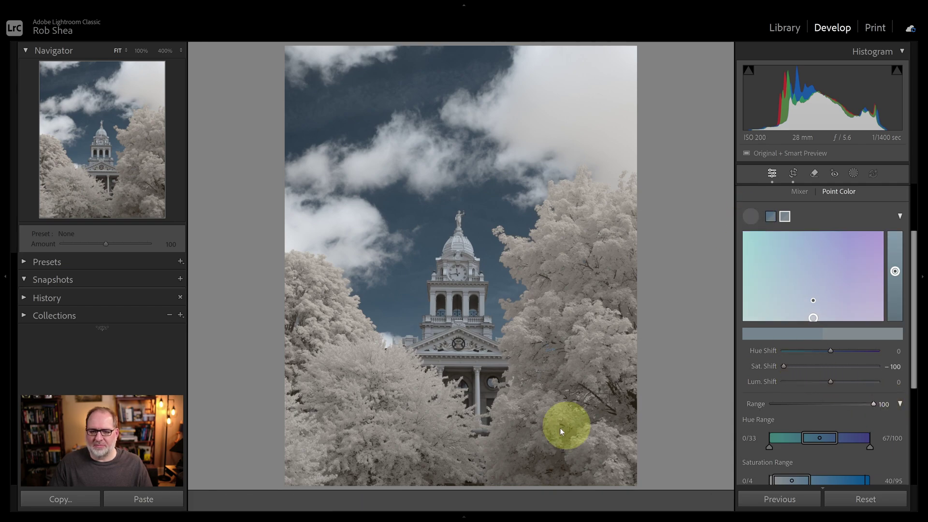
left_click(366, 367)
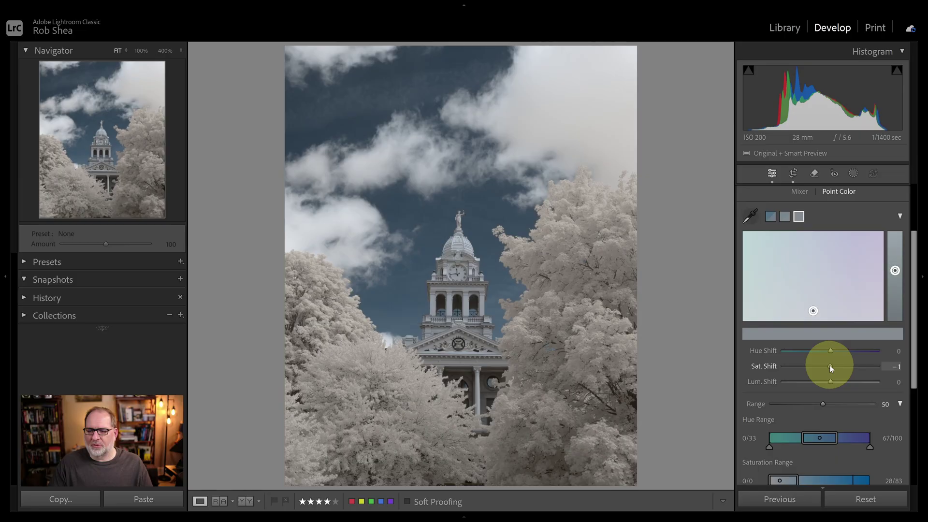
left_click_drag(830, 366, 777, 366)
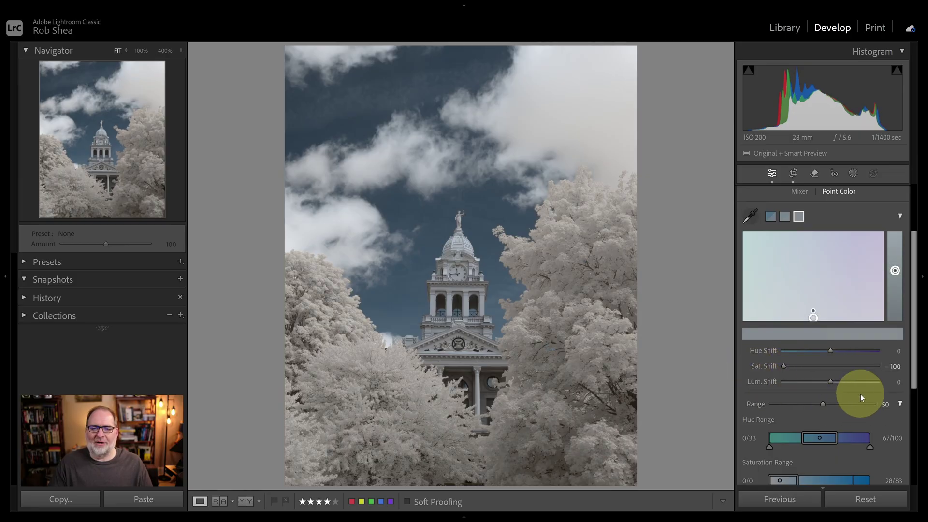
left_click_drag(830, 382, 853, 384)
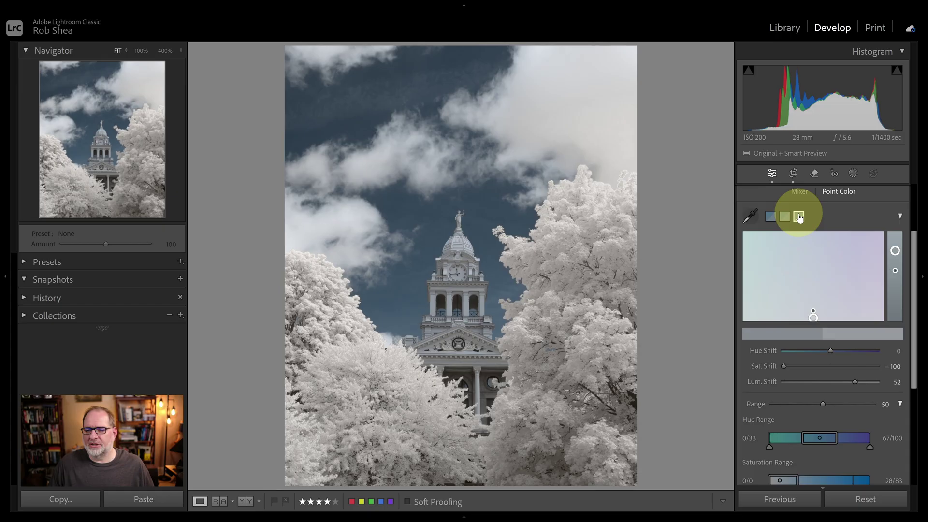
Step: Delete all Point Color swatches and collapse the Color Mixer
right_click(798, 217)
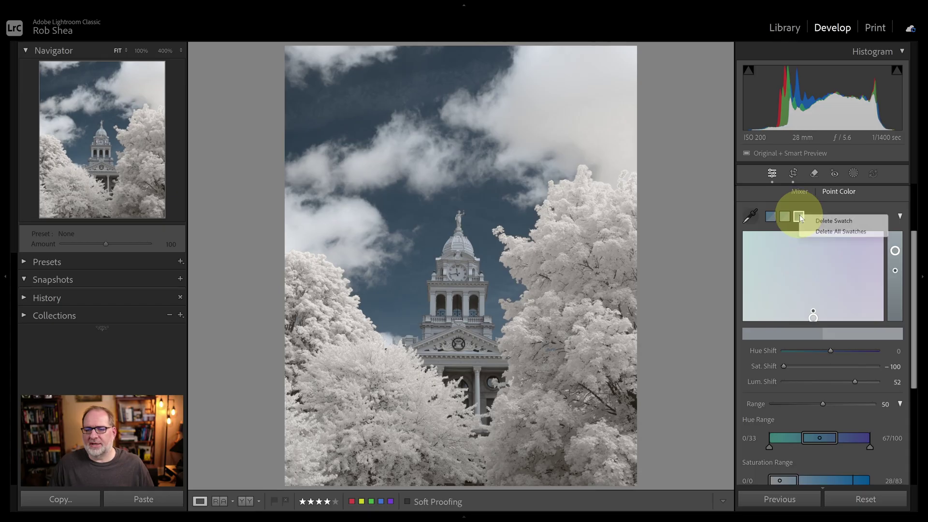
left_click(827, 231)
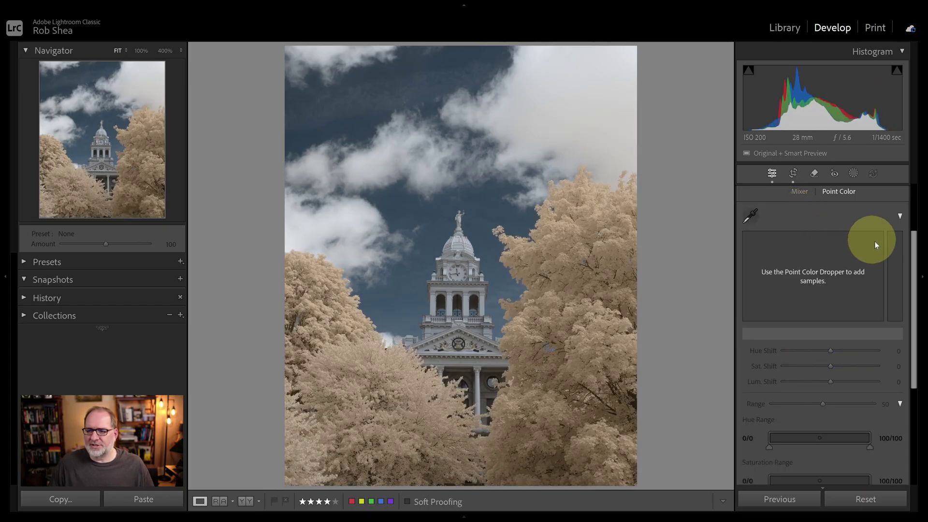
left_click_drag(913, 245, 918, 212)
left_click(888, 267)
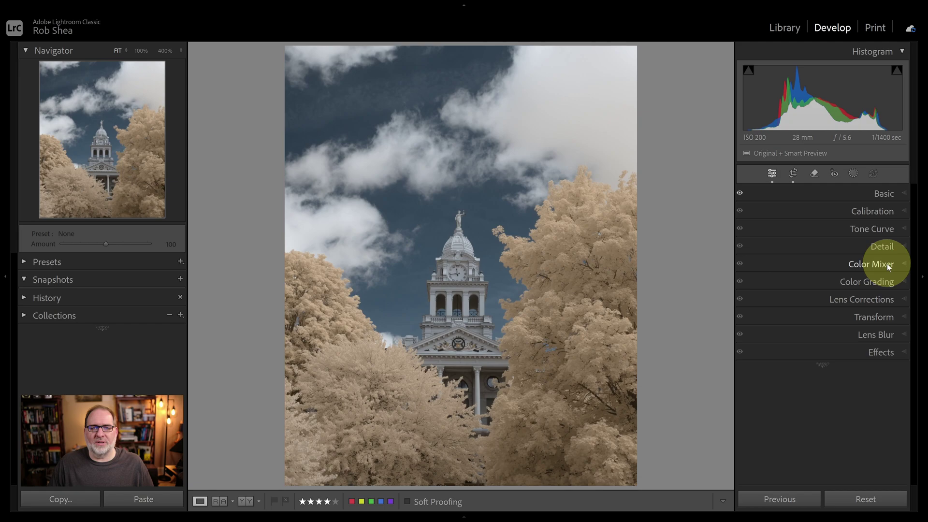
Step: Expand the Basic adjustments, apply the X-T3 -100 White profile from the IR Color Swap -100 group, and close the profile browser
left_click(905, 193)
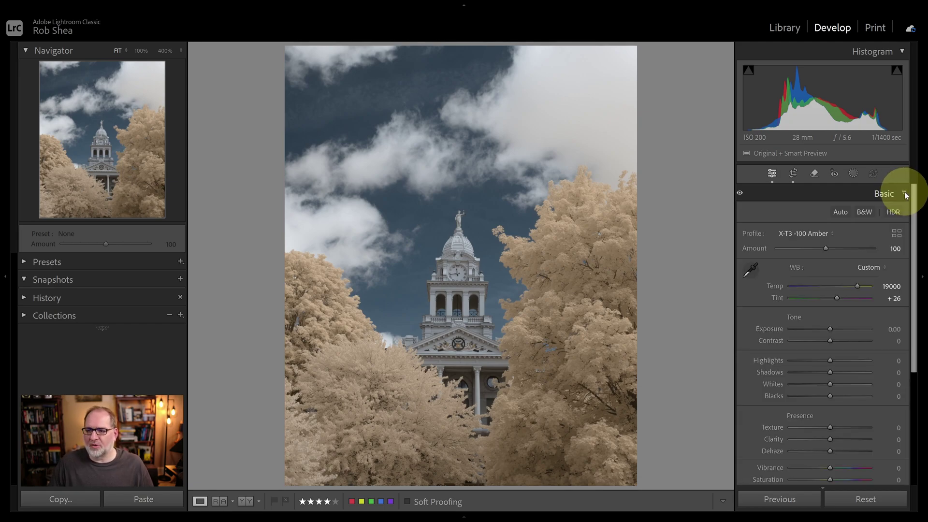
left_click(905, 194)
left_click(905, 194)
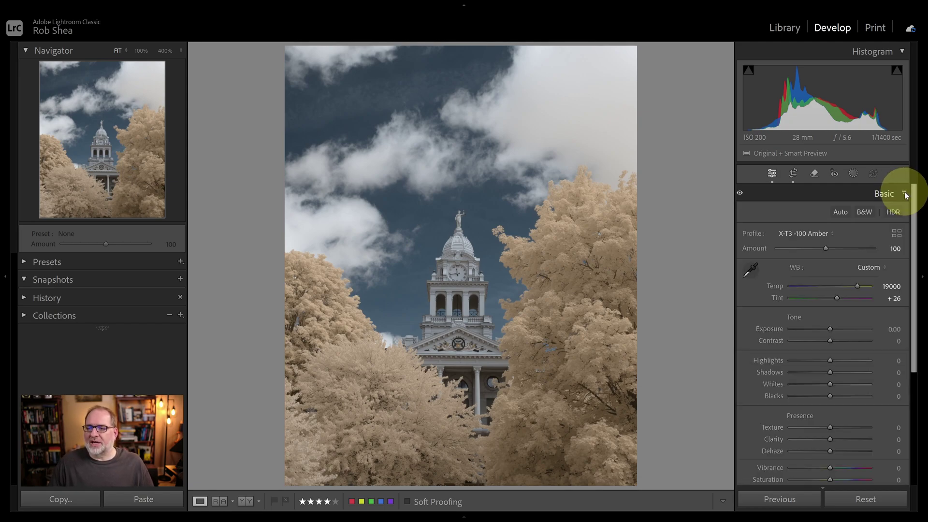
left_click(896, 234)
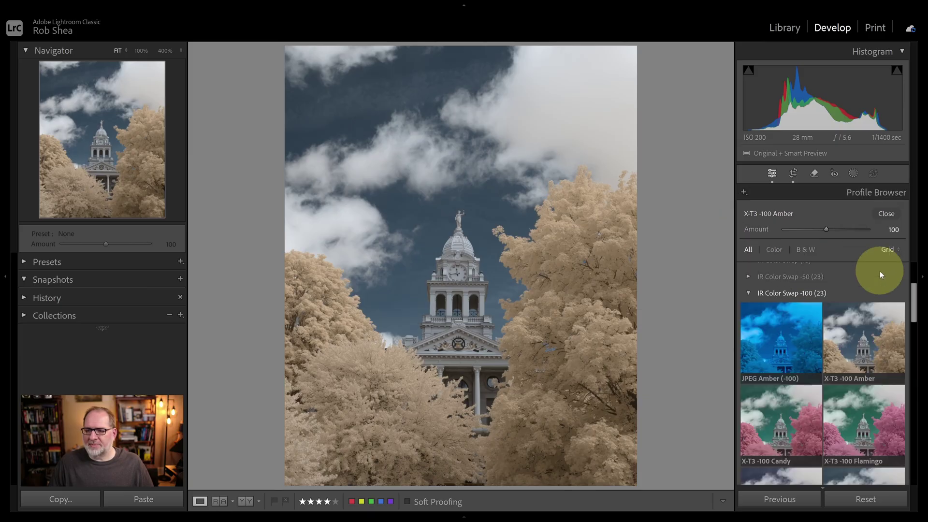
left_click(890, 305)
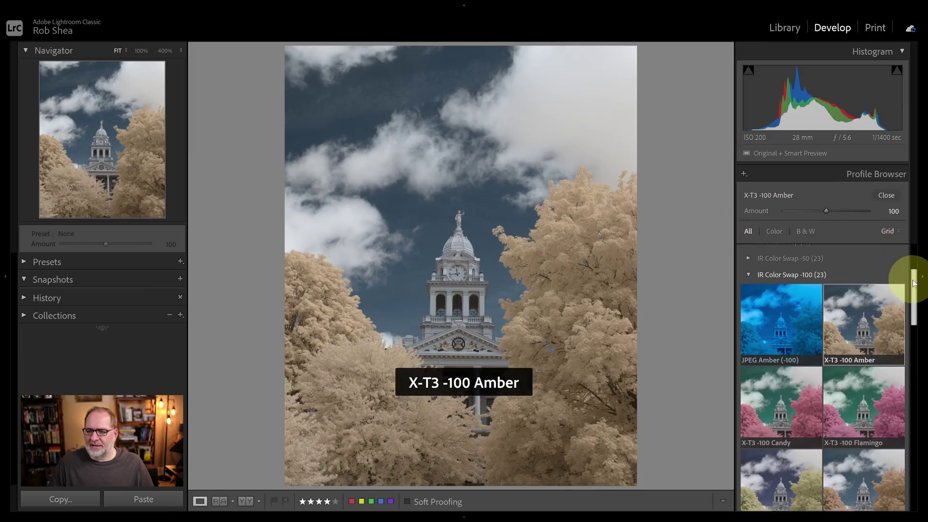
left_click_drag(914, 283, 914, 462)
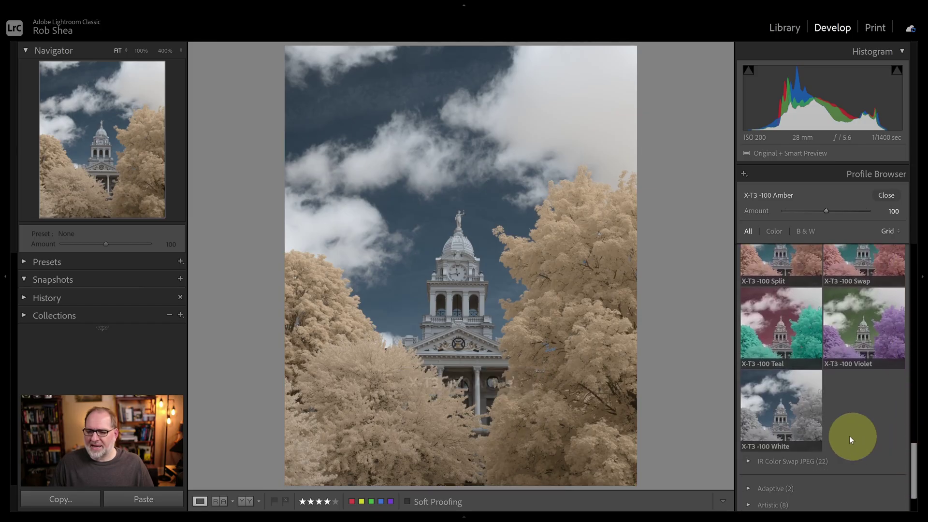
left_click(792, 416)
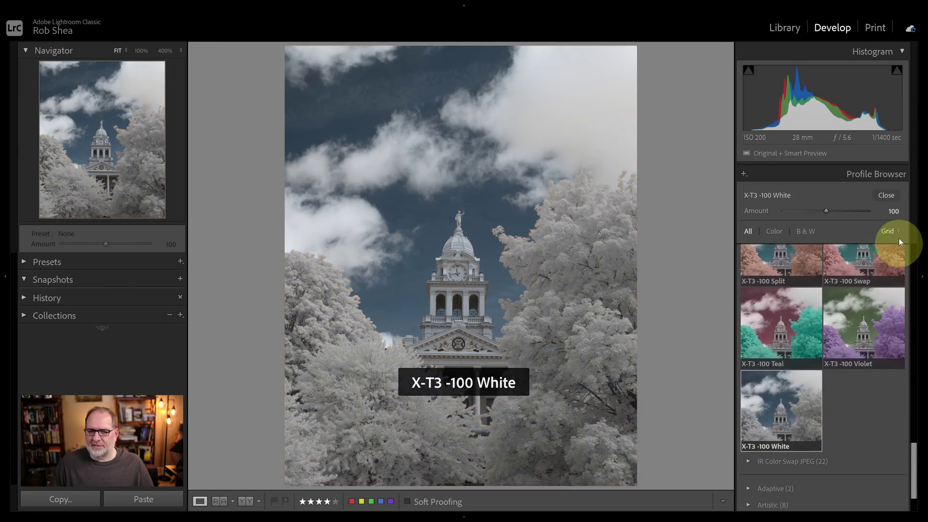
left_click(886, 194)
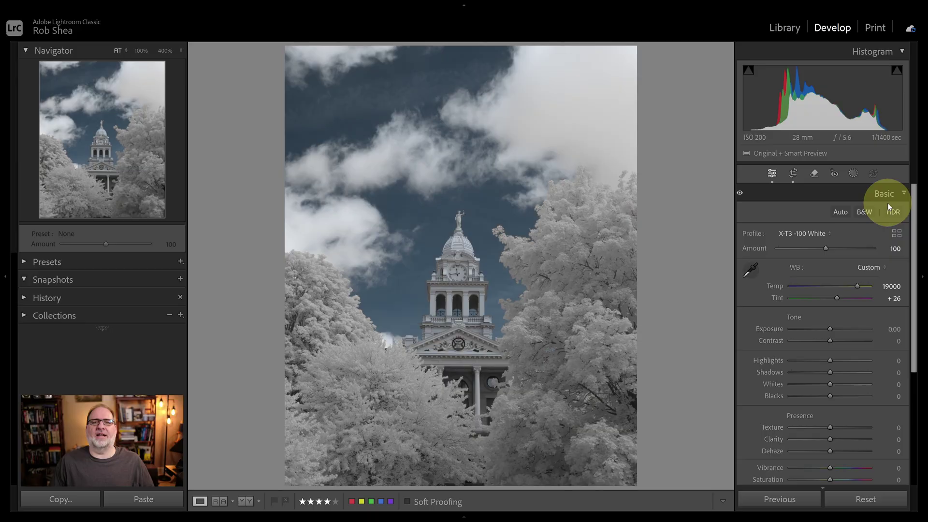